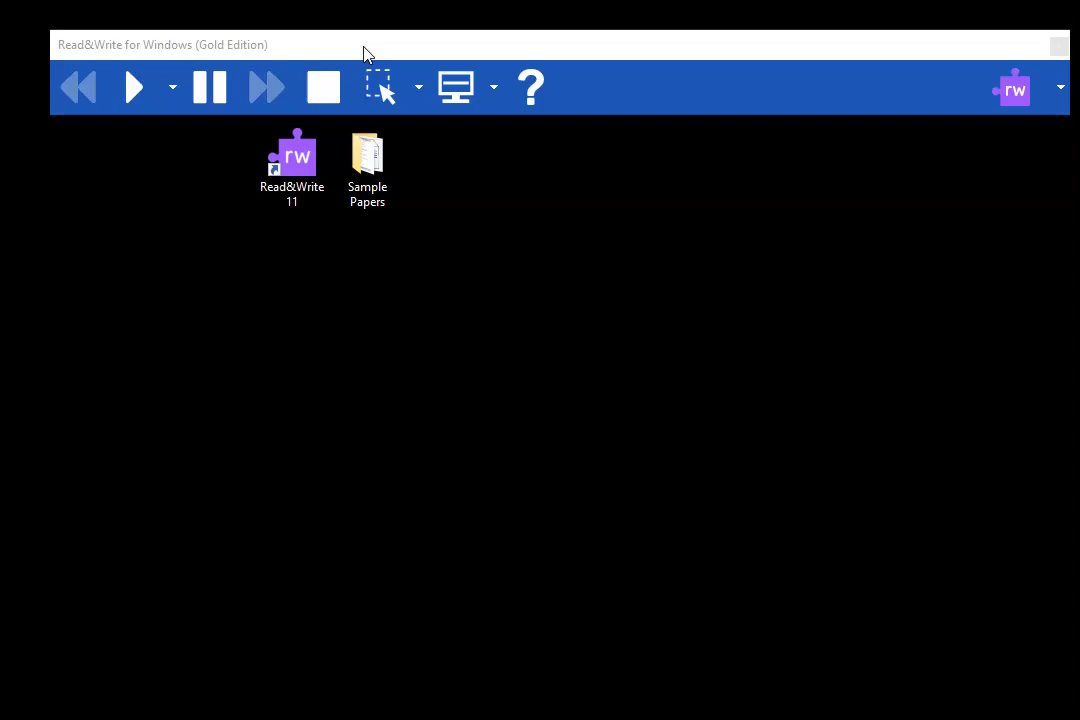
# Open the Speech Options for the Play feature.
pyautogui.click(139, 100)
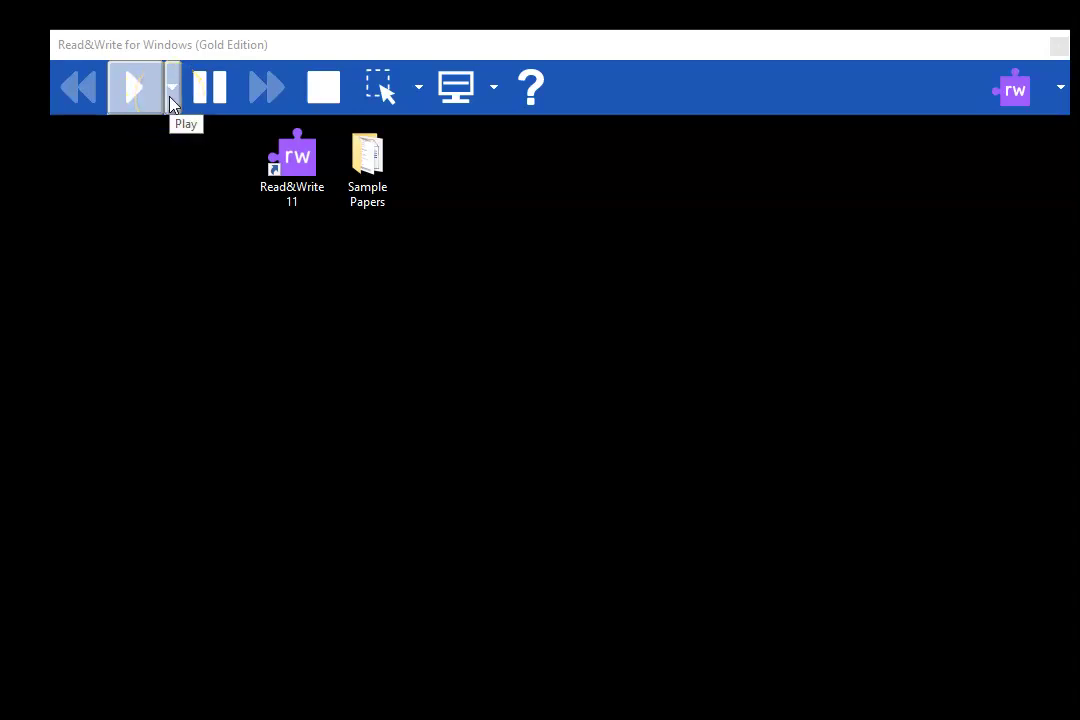
pyautogui.click(170, 98)
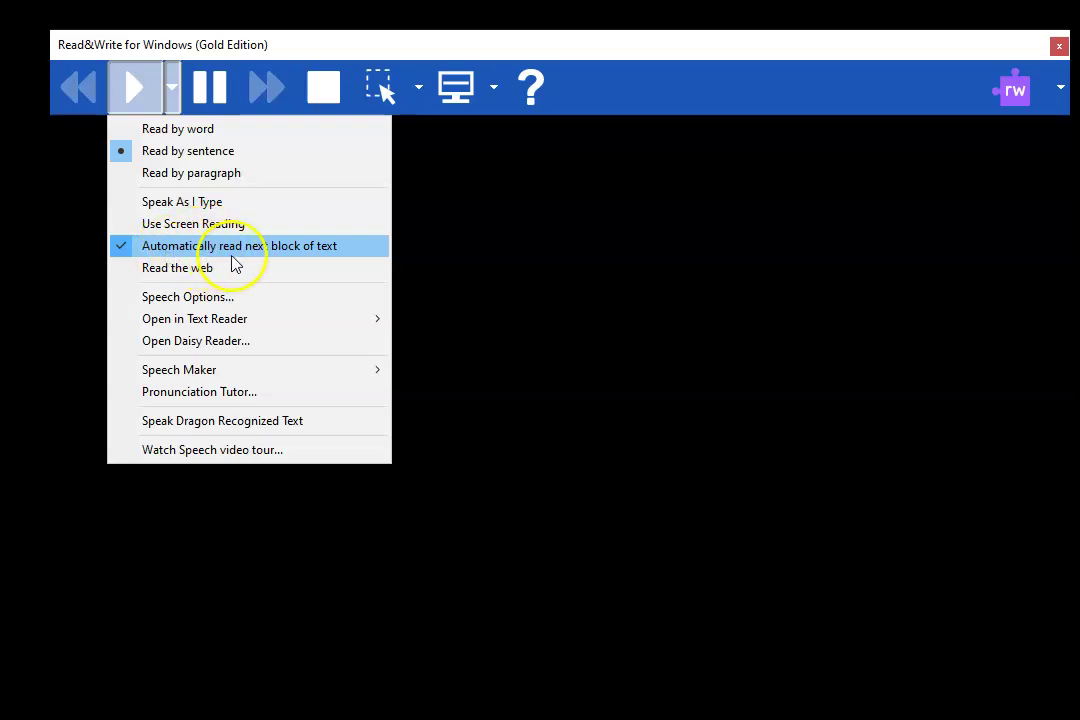
pyautogui.click(317, 301)
pyautogui.moveTo(518, 92); pyautogui.dragTo(411, 137)
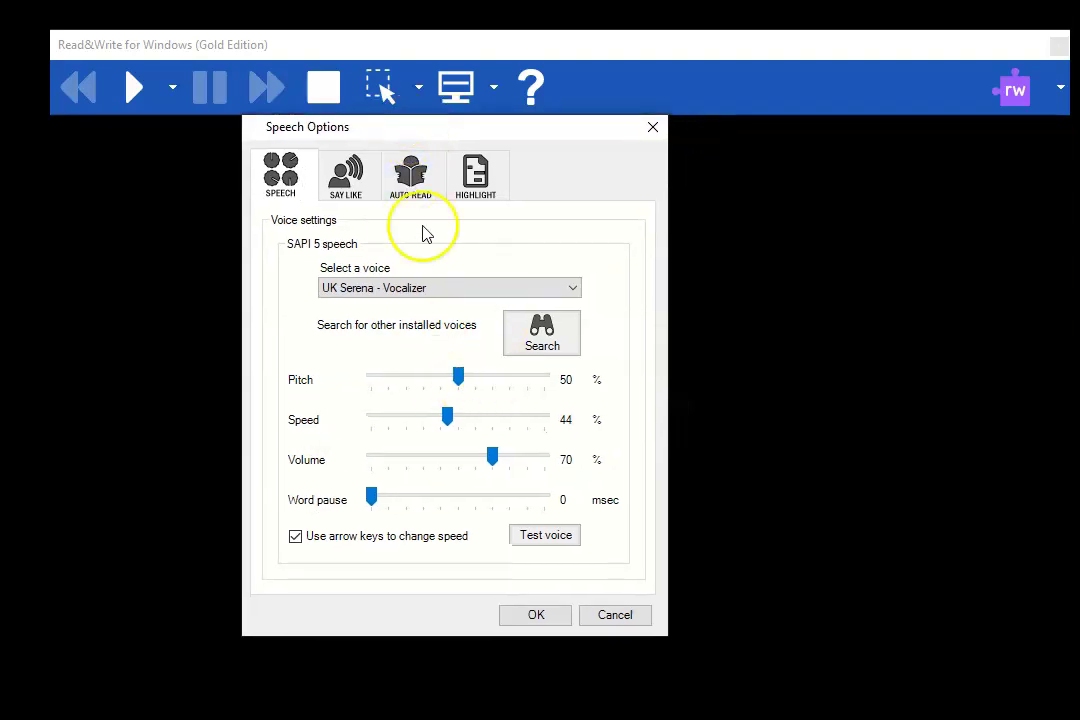
# Review the available voices, test the UK Serena - Vocalizer voice and accept the speech options.
pyautogui.click(403, 289)
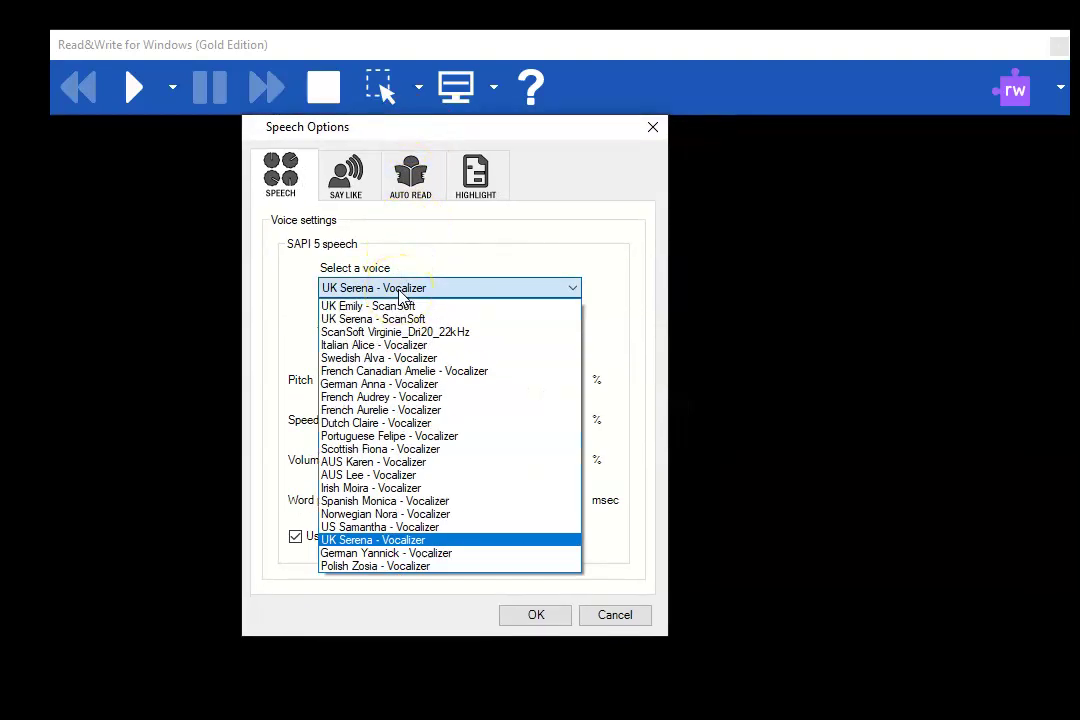
pyautogui.click(282, 289)
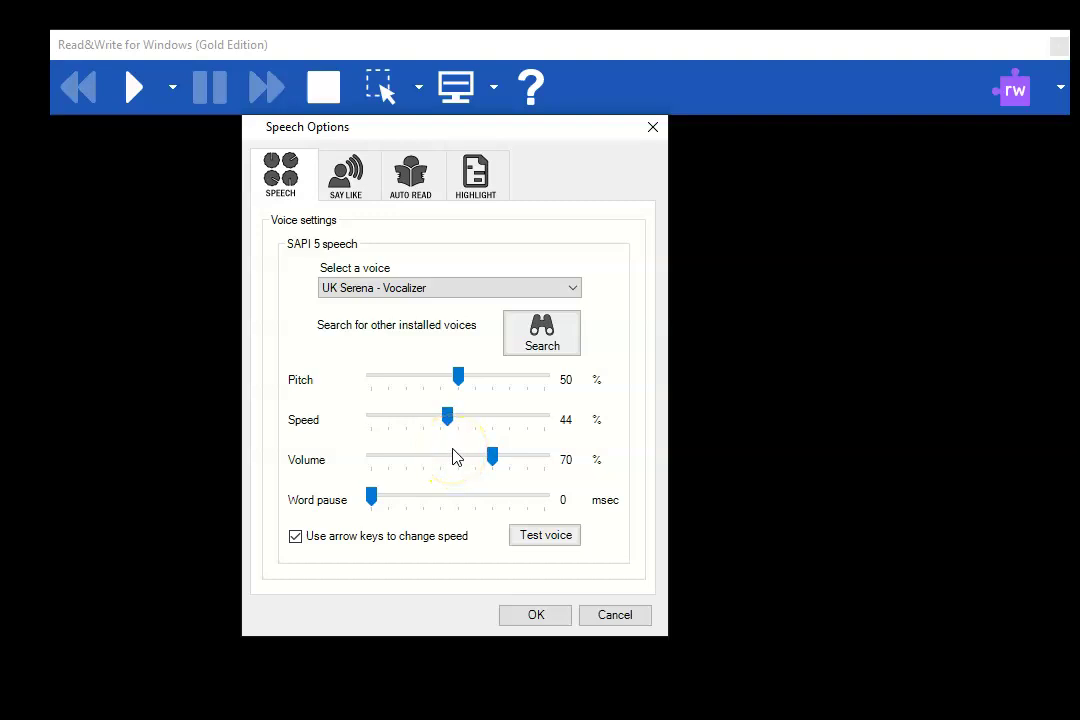
pyautogui.click(546, 538)
pyautogui.click(547, 618)
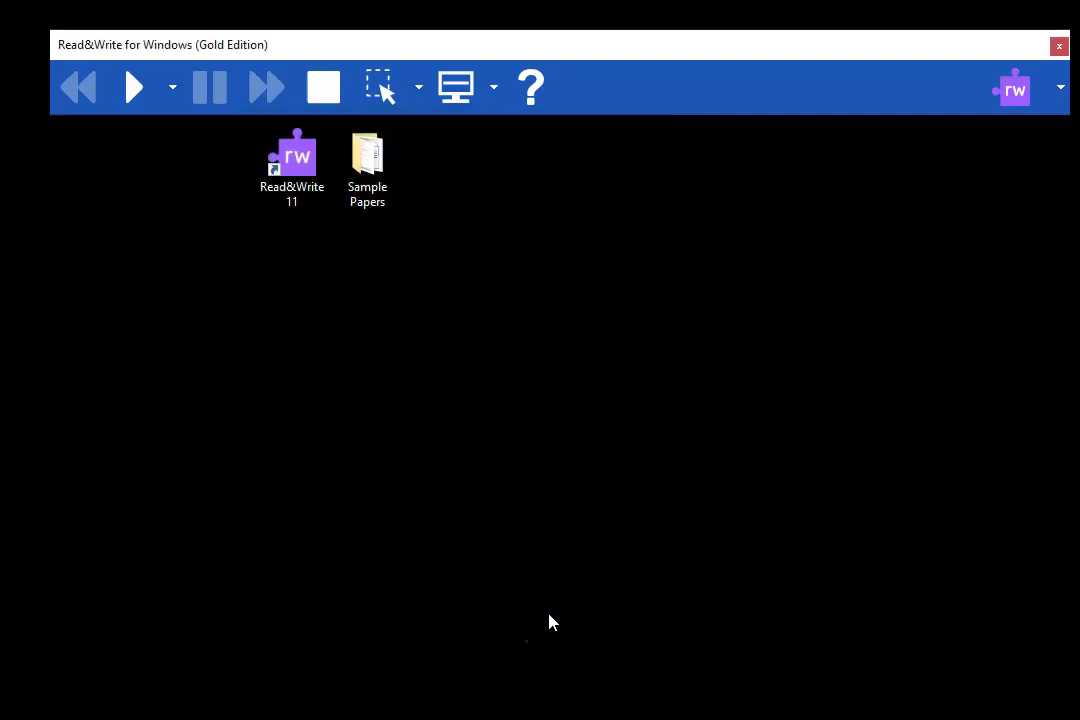
# Open the Sample Papers folder on the desktop and place its window below the Read&Write toolbar.
pyautogui.click(375, 88)
pyautogui.click(366, 160)
pyautogui.doubleClick(368, 162)
pyautogui.moveTo(858, 0); pyautogui.dragTo(757, 132)
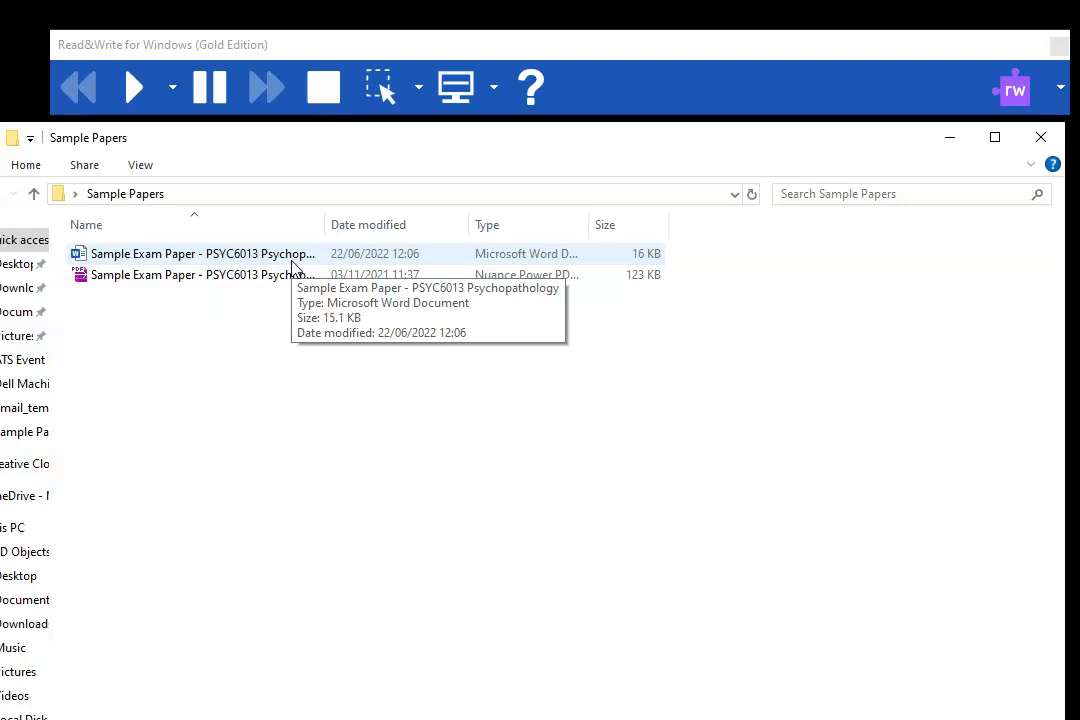
# Open the PDF version of the PSYC6013 Psychopathology sample exam paper and show Q. 1 on its second page.
pyautogui.click(210, 280)
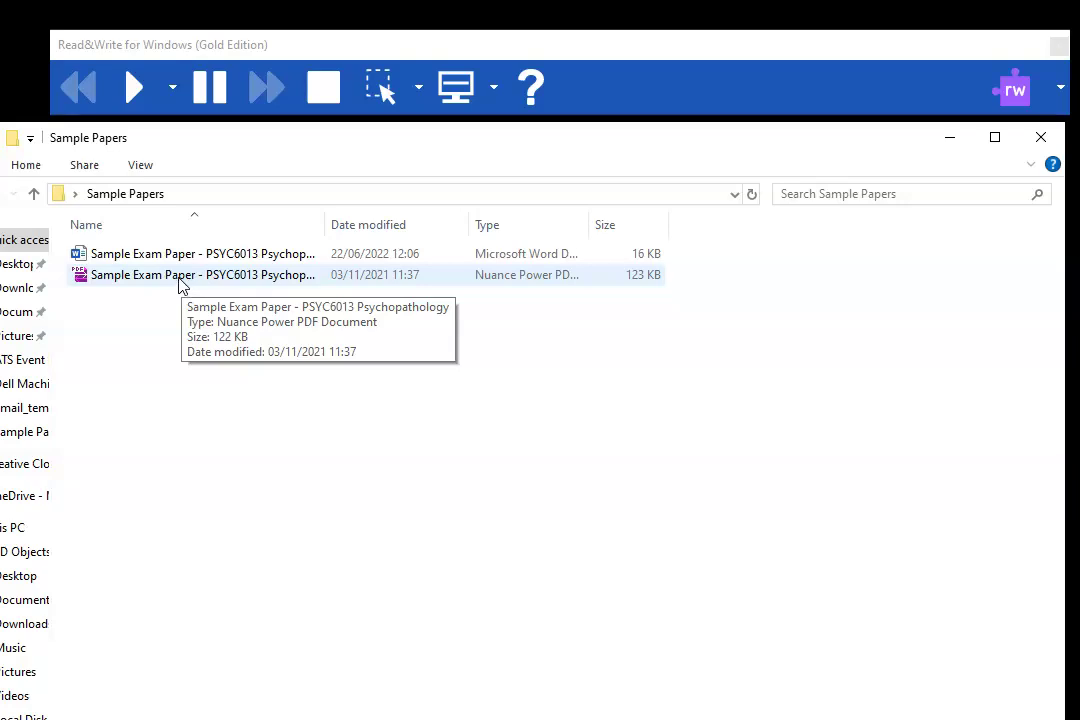
pyautogui.click(124, 257)
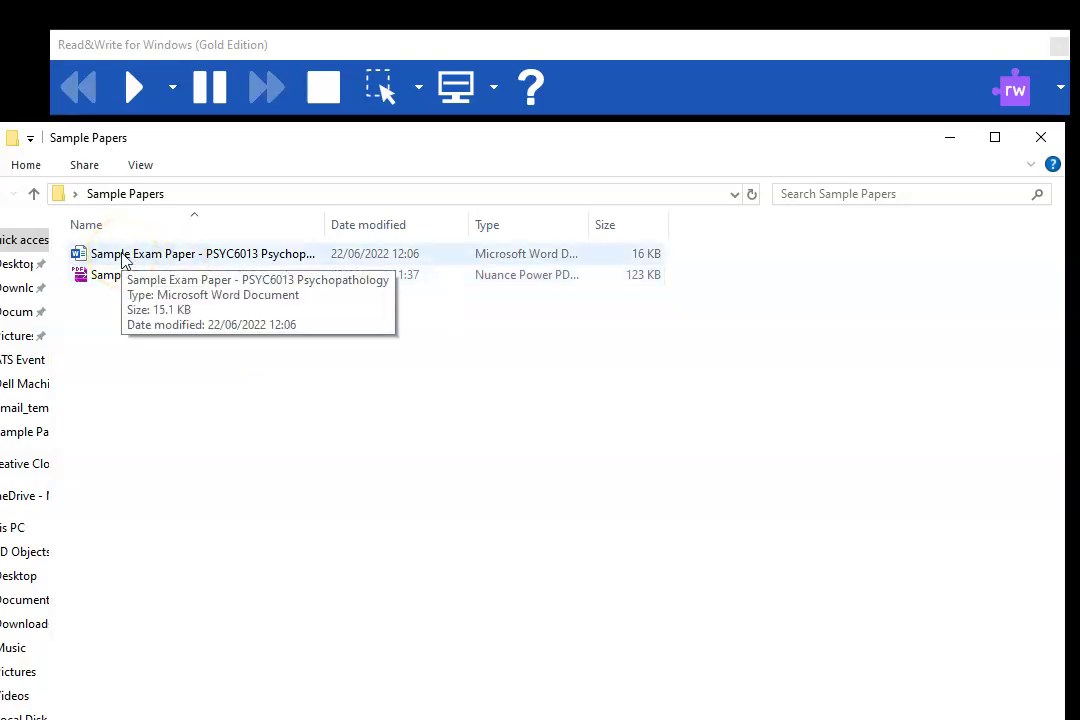
pyautogui.click(118, 279)
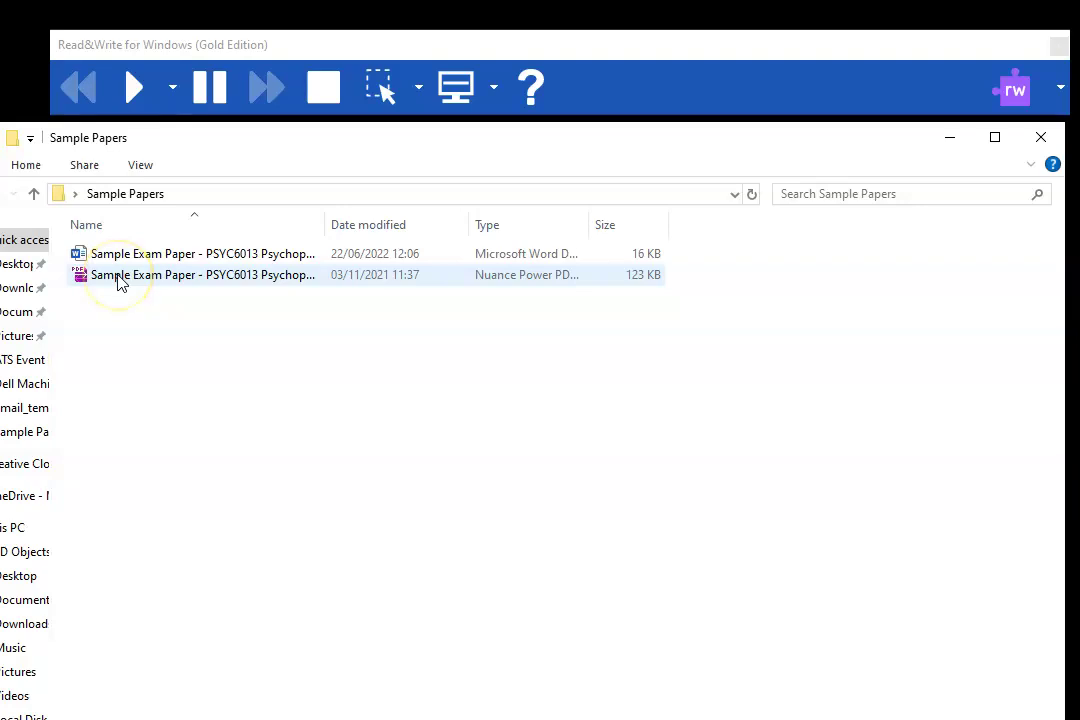
pyautogui.click(175, 262)
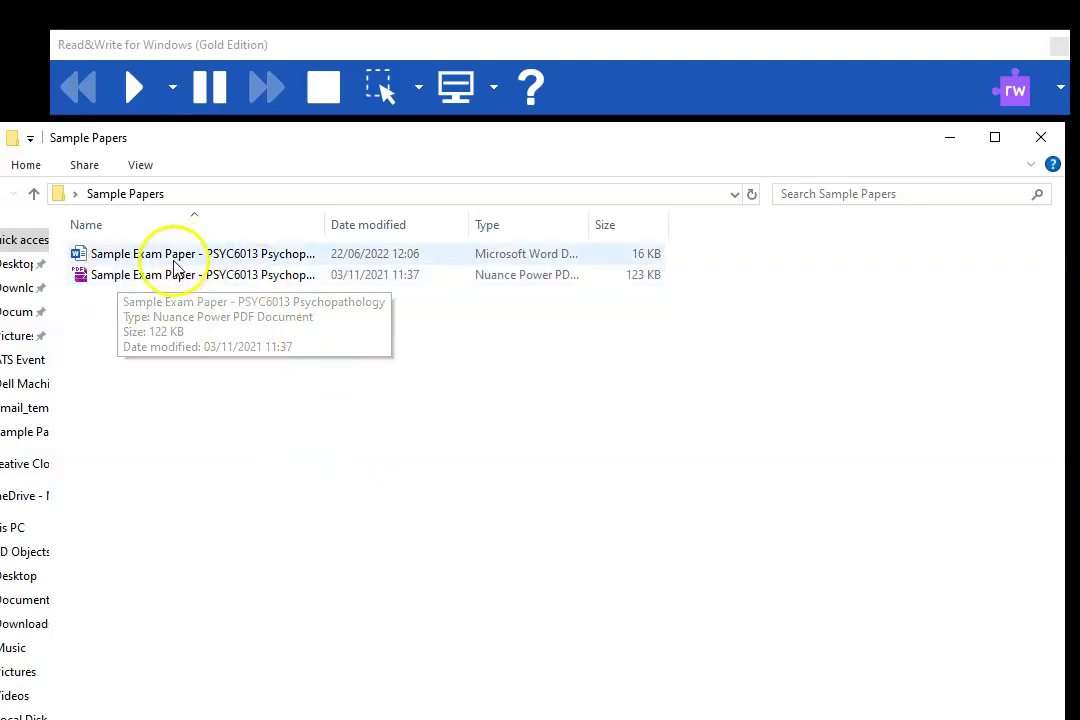
pyautogui.click(168, 280)
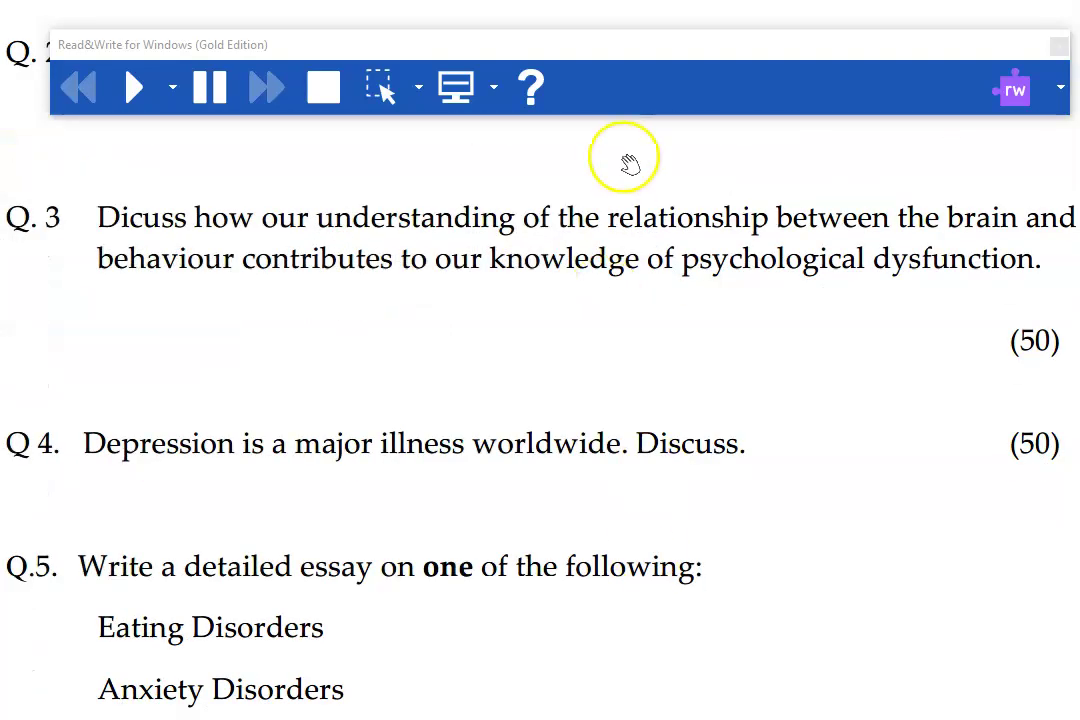
pyautogui.scroll(15, 640, 254)
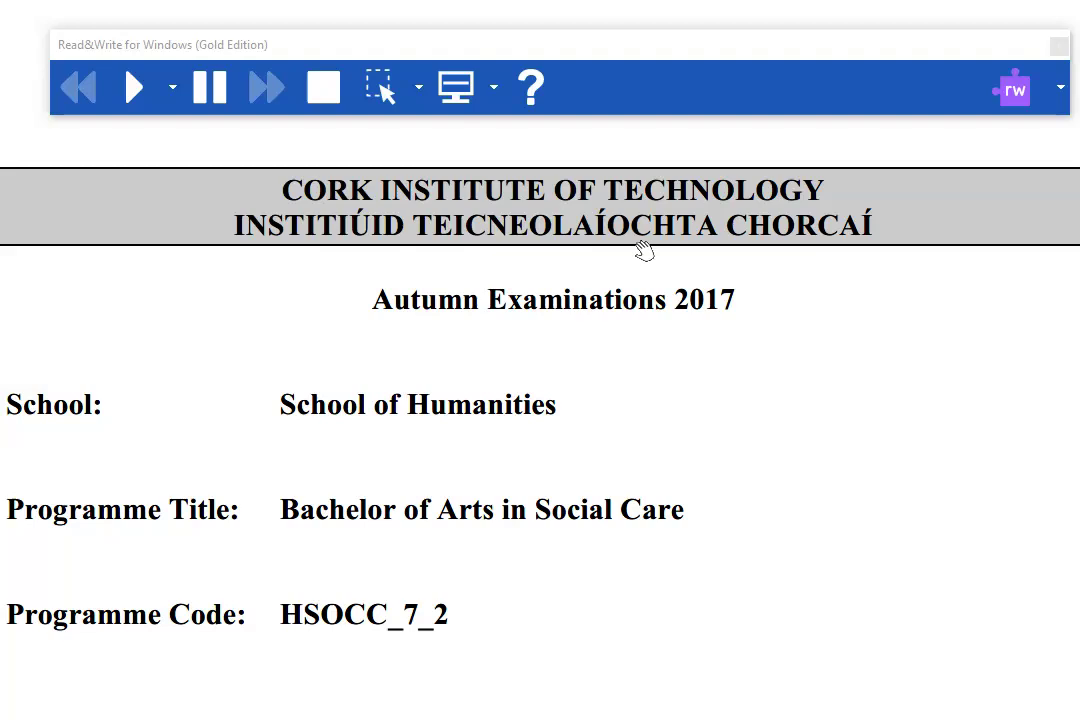
pyautogui.scroll(-15, 644, 250)
pyautogui.scroll(-10, 644, 250)
pyautogui.click(660, 272)
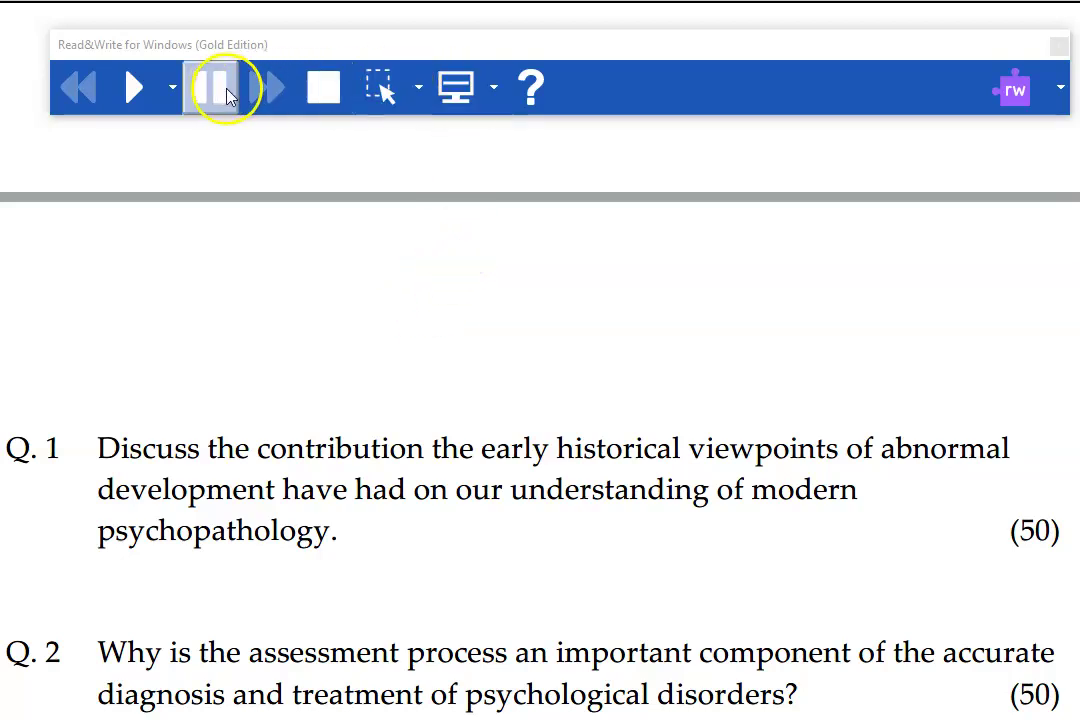
# Check the capture modes offered by the Screenshot Reader and keep the current one.
pyautogui.click(387, 92)
pyautogui.click(385, 92)
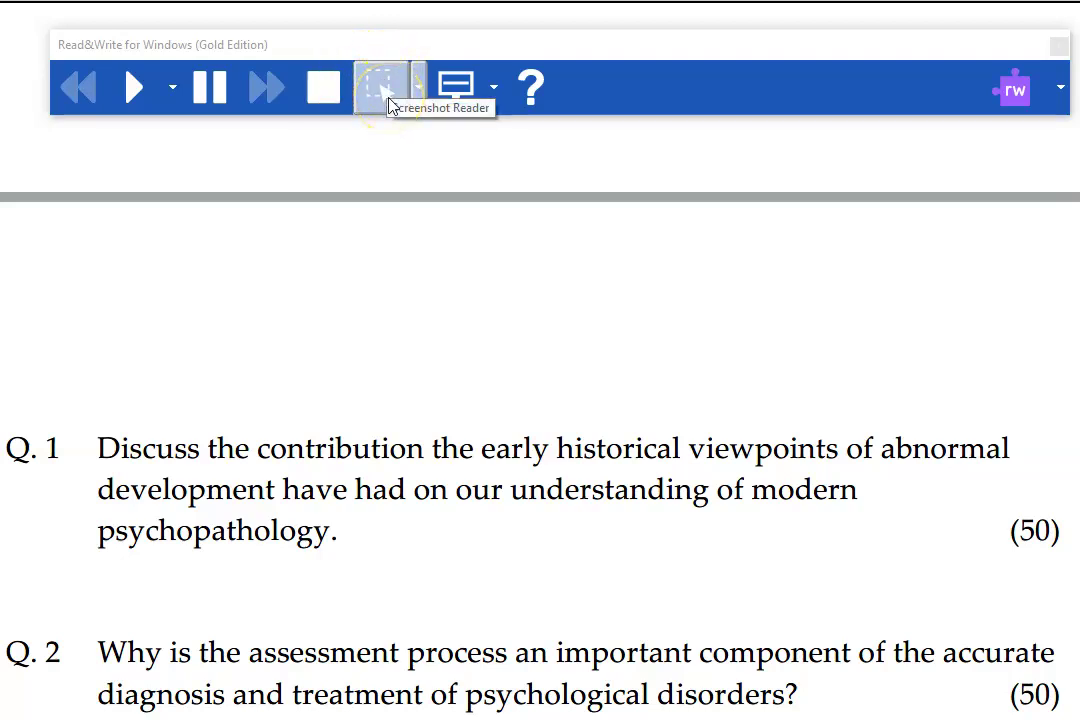
pyautogui.click(388, 100)
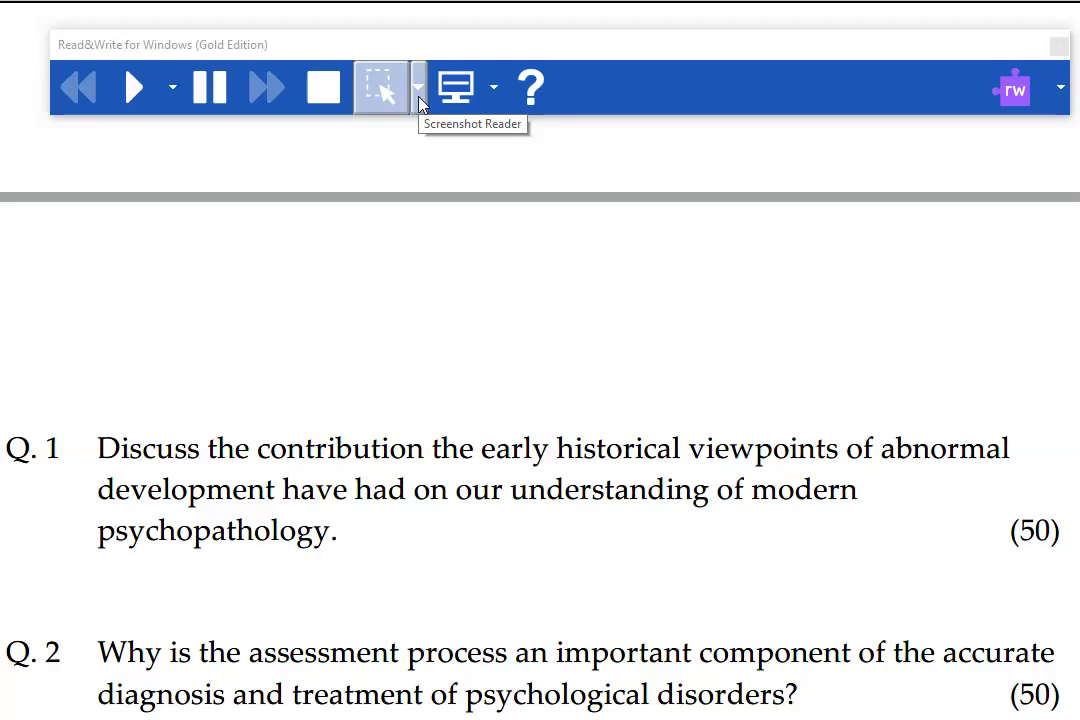
pyautogui.click(419, 101)
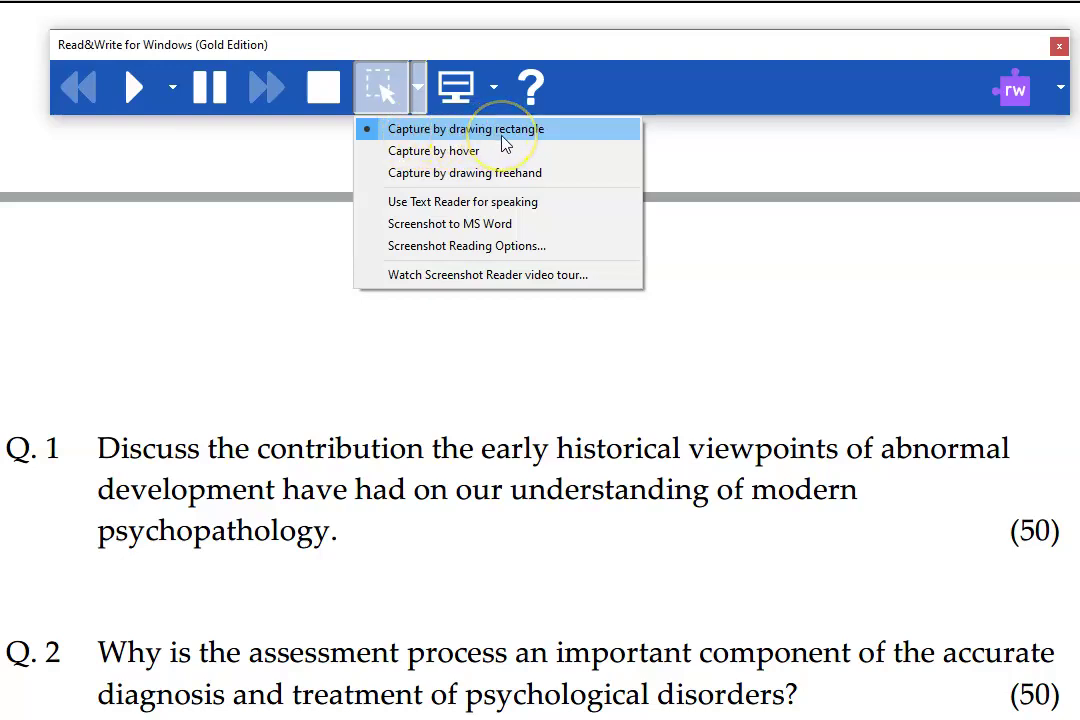
pyautogui.click(588, 47)
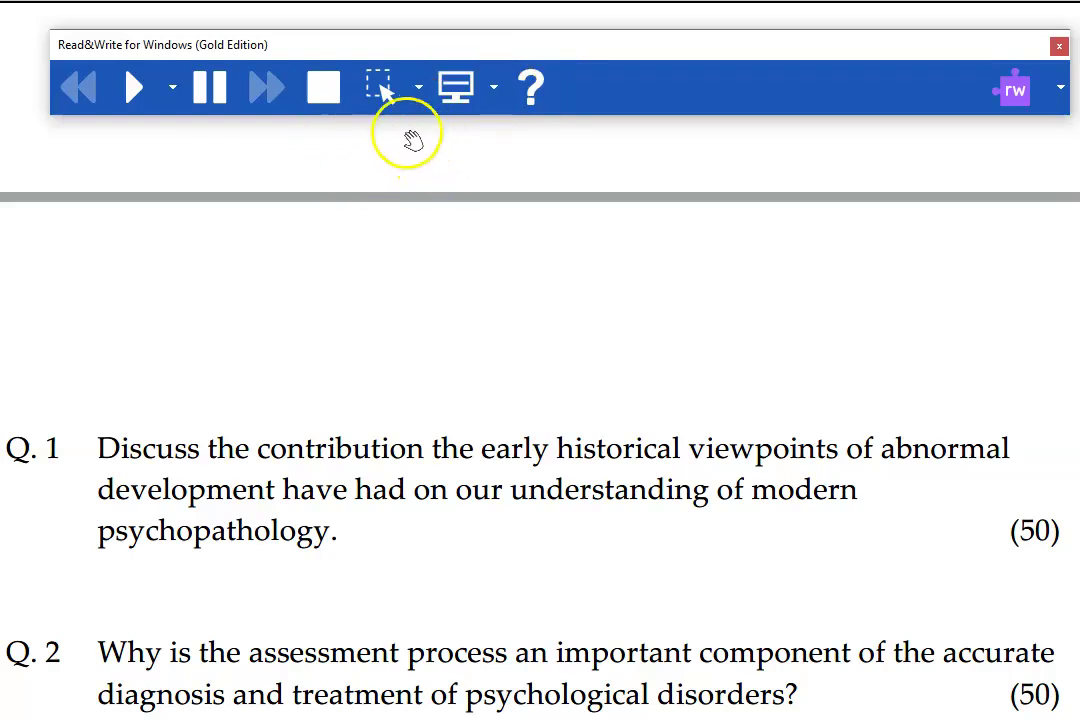
# Capture the Q. 1 text with a Screenshot Reader rectangle, have it read aloud and close the capture.
pyautogui.click(379, 88)
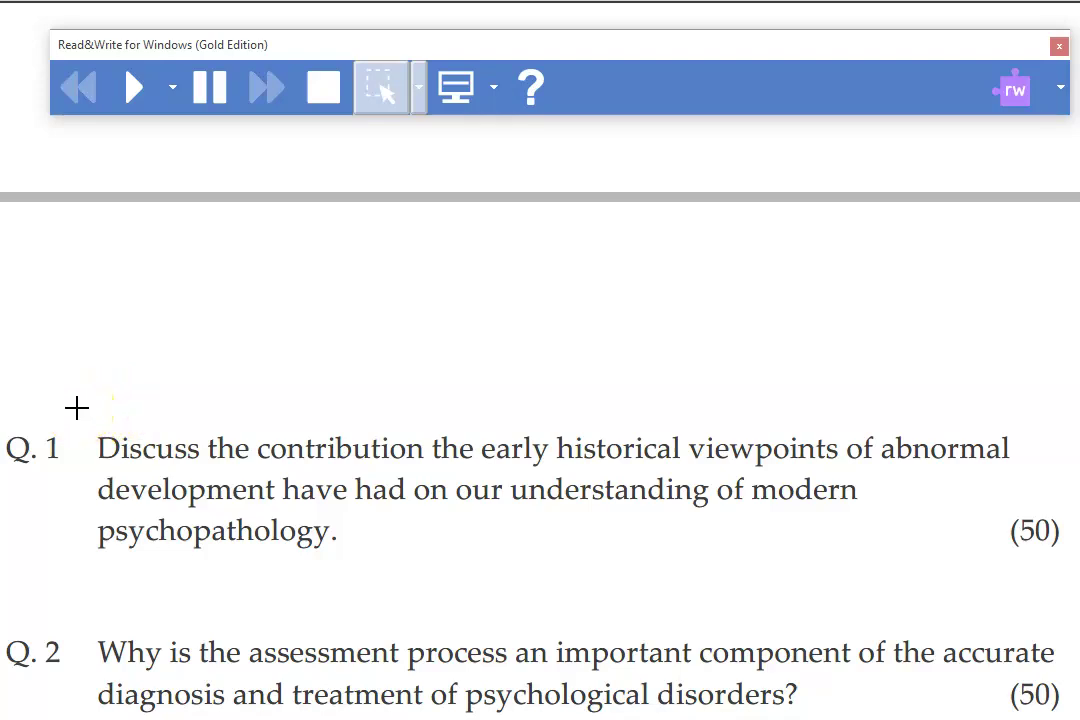
pyautogui.moveTo(77, 407); pyautogui.dragTo(1012, 568)
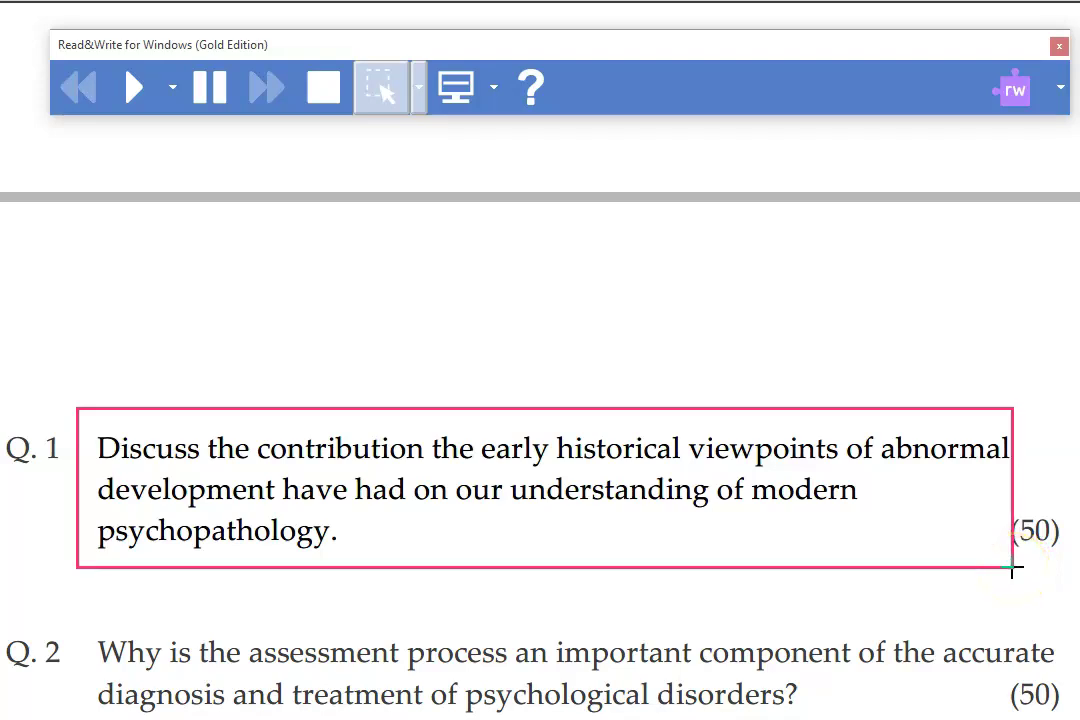
pyautogui.moveTo(1012, 568); pyautogui.dragTo(1013, 569)
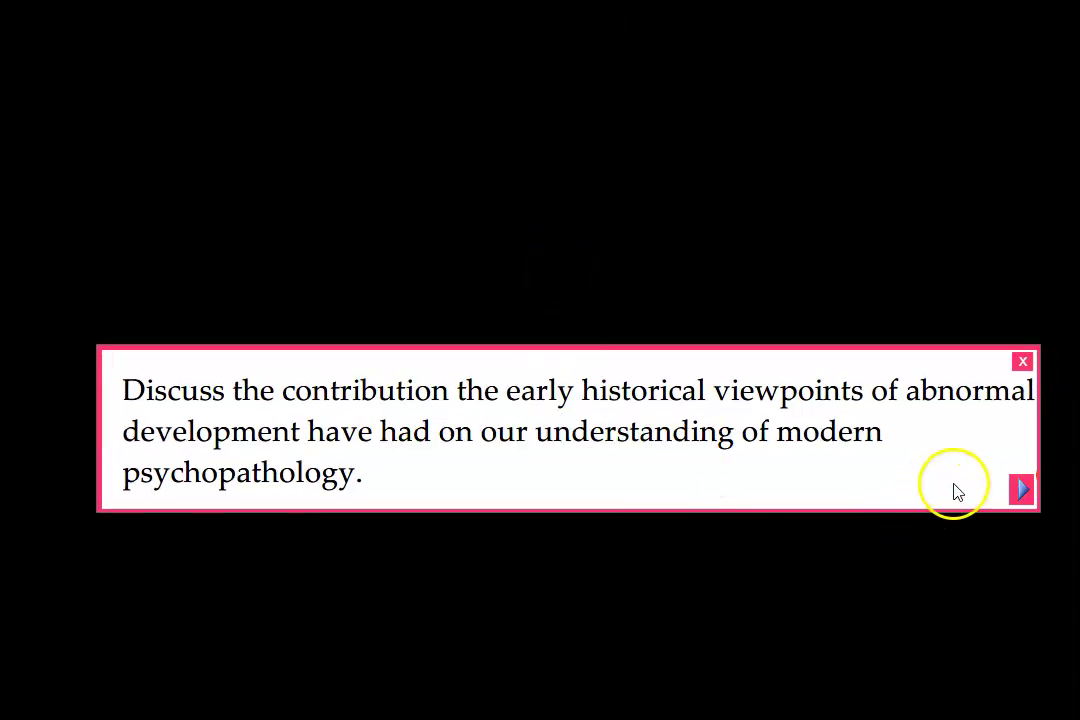
pyautogui.click(1022, 490)
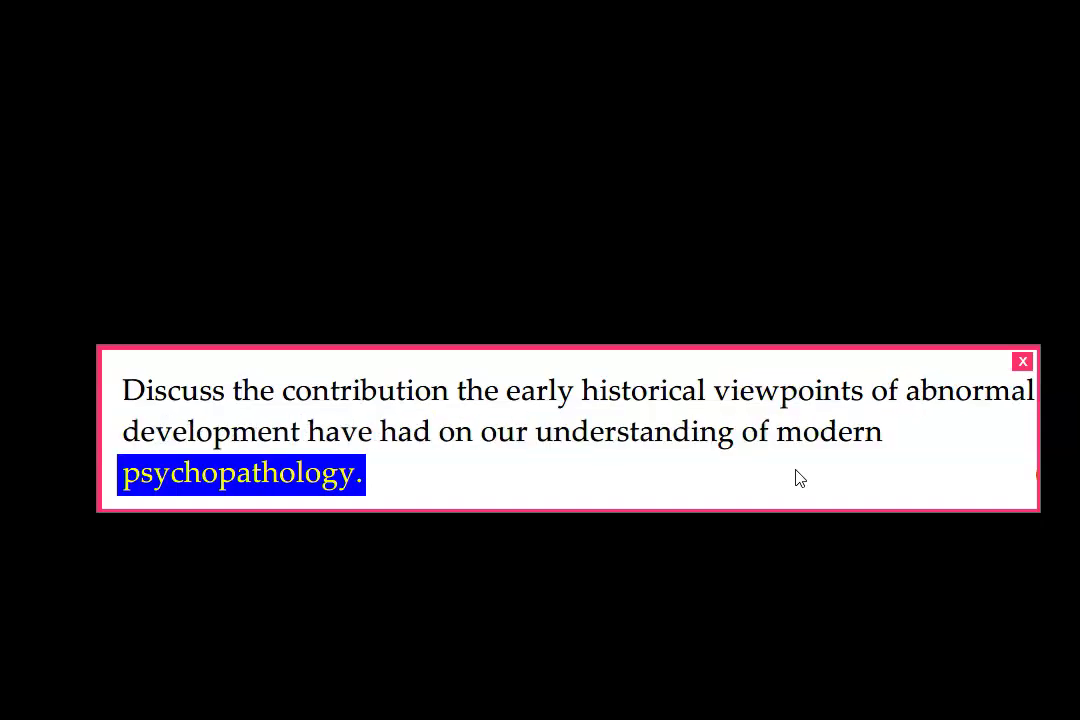
pyautogui.click(1021, 363)
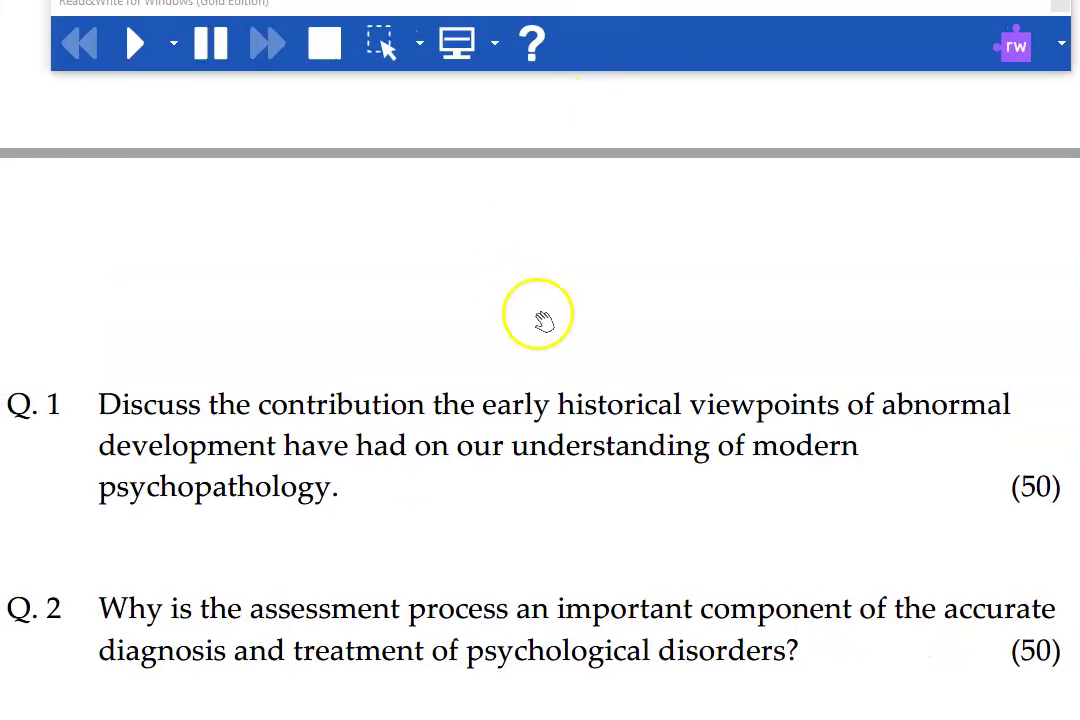
# Put the PDF paper away and bring up the Word version of the sample exam paper.
pyautogui.scroll(-5, 540, 318)
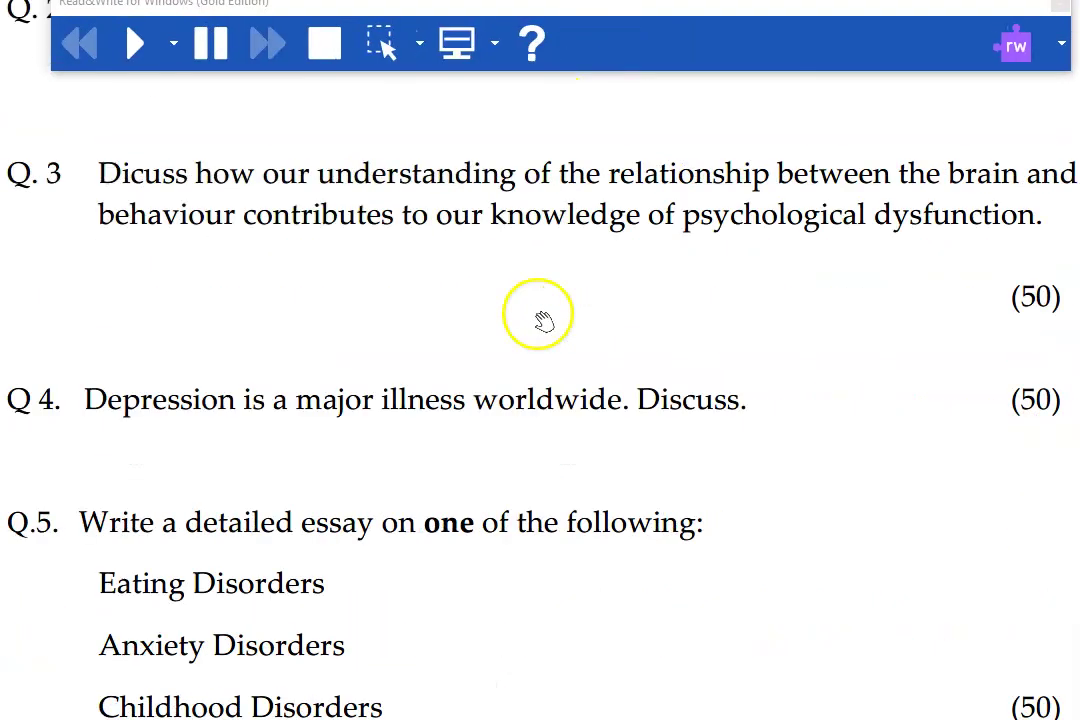
pyautogui.click(383, 44)
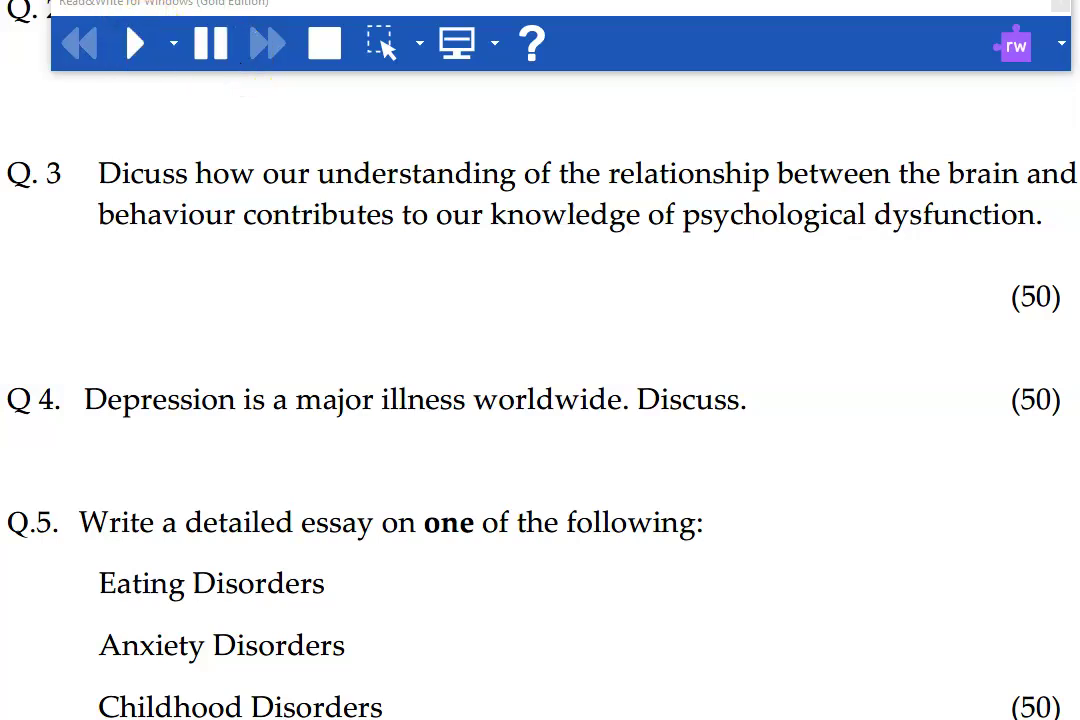
pyautogui.click(970, 2)
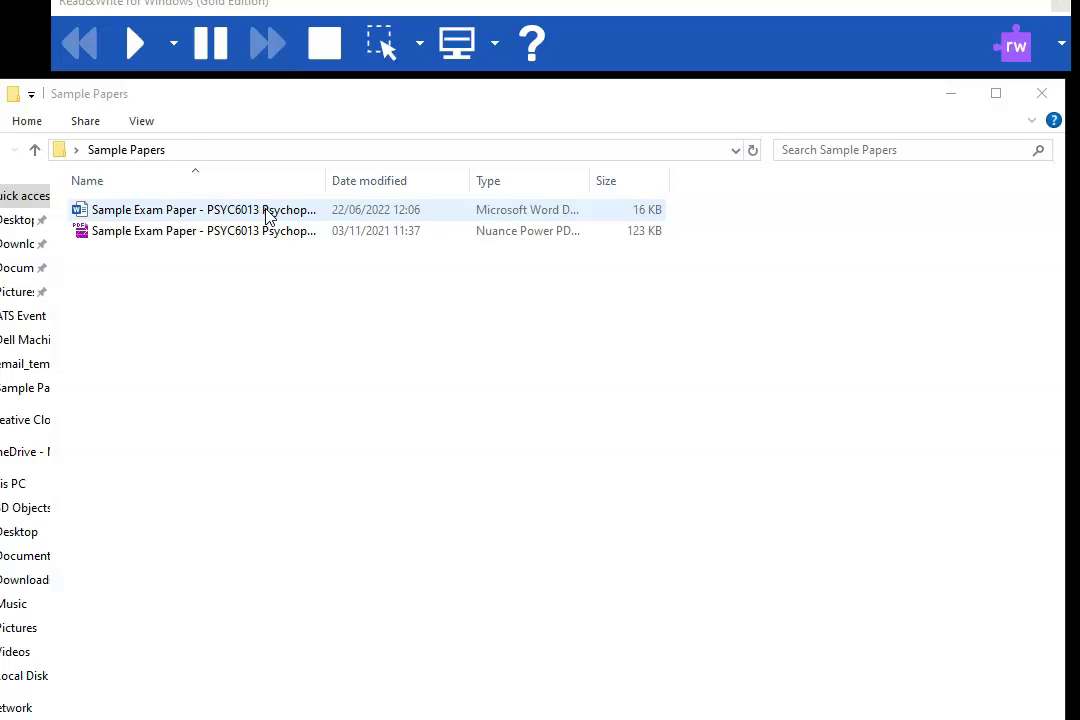
pyautogui.click(490, 718)
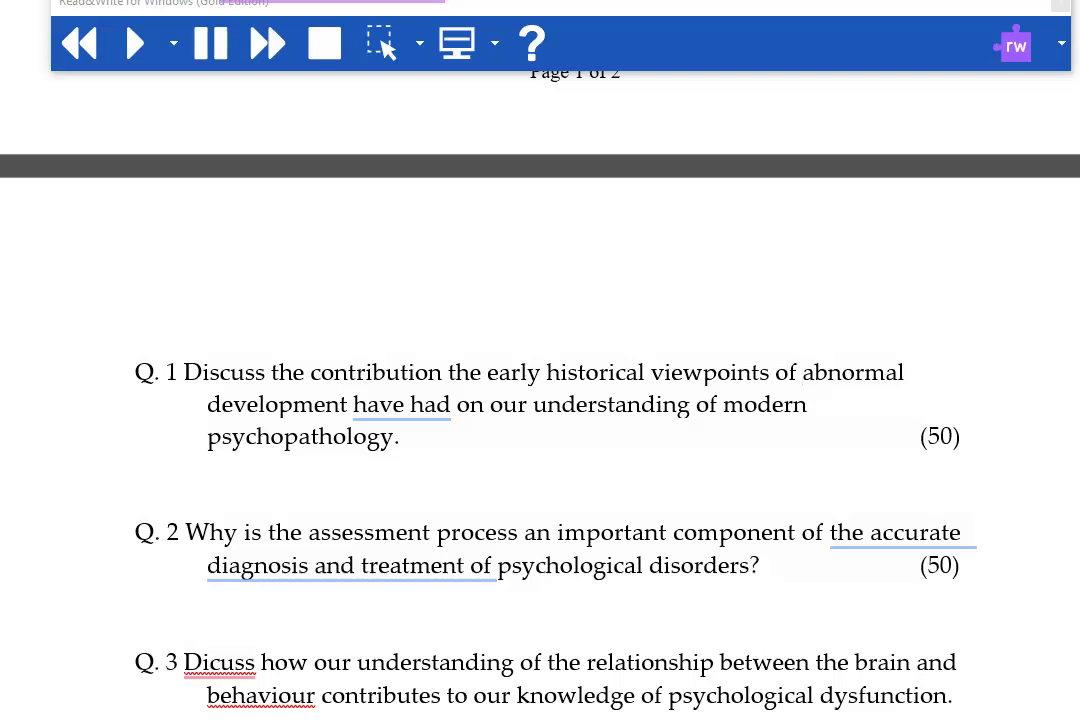
# Have Q. 1 of the Word paper read aloud starting from "Discuss", and stop the speech.
pyautogui.moveTo(362, 400)
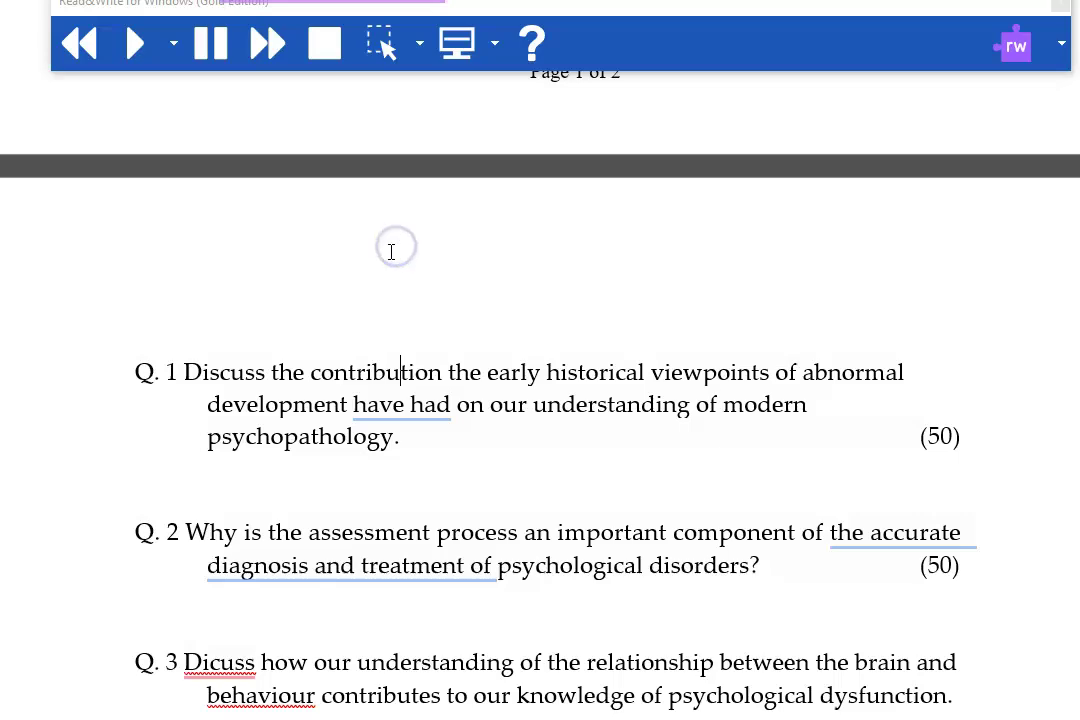
pyautogui.scroll(12, 361, 275)
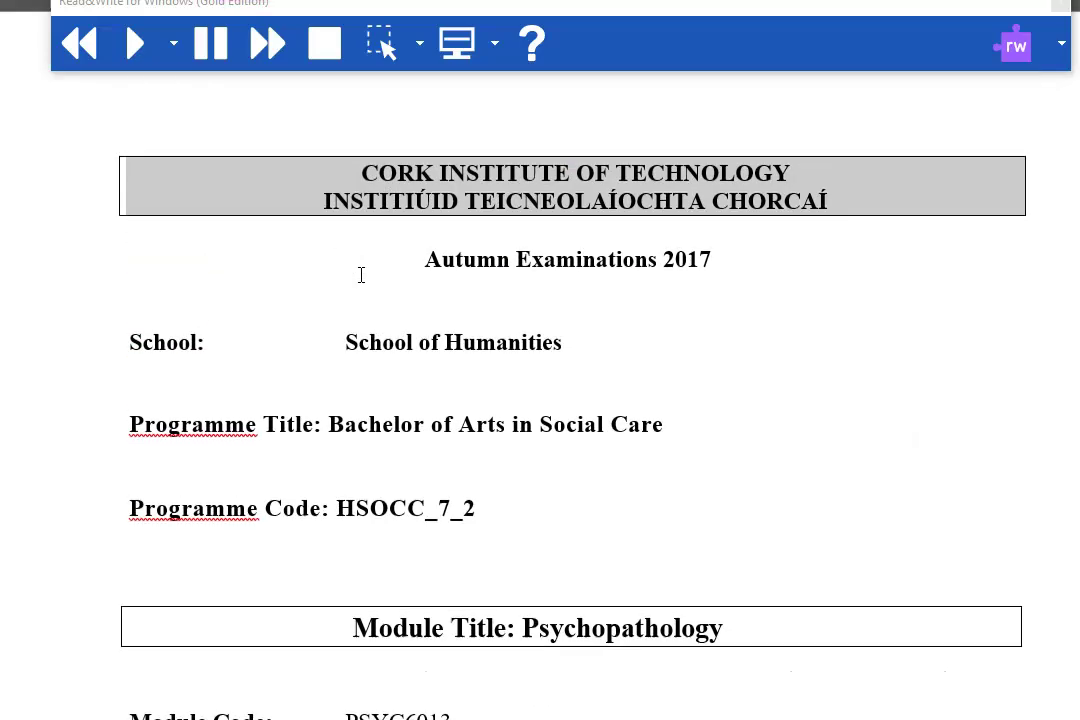
pyautogui.scroll(-4, 361, 275)
pyautogui.scroll(-10, 361, 275)
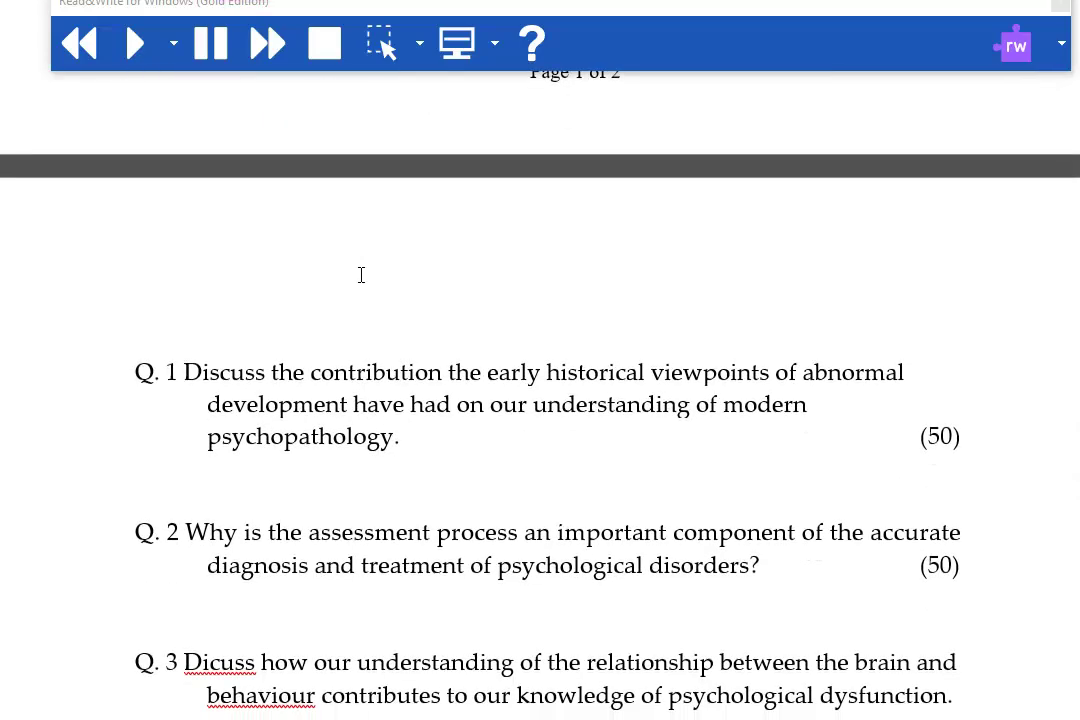
pyautogui.click(187, 373)
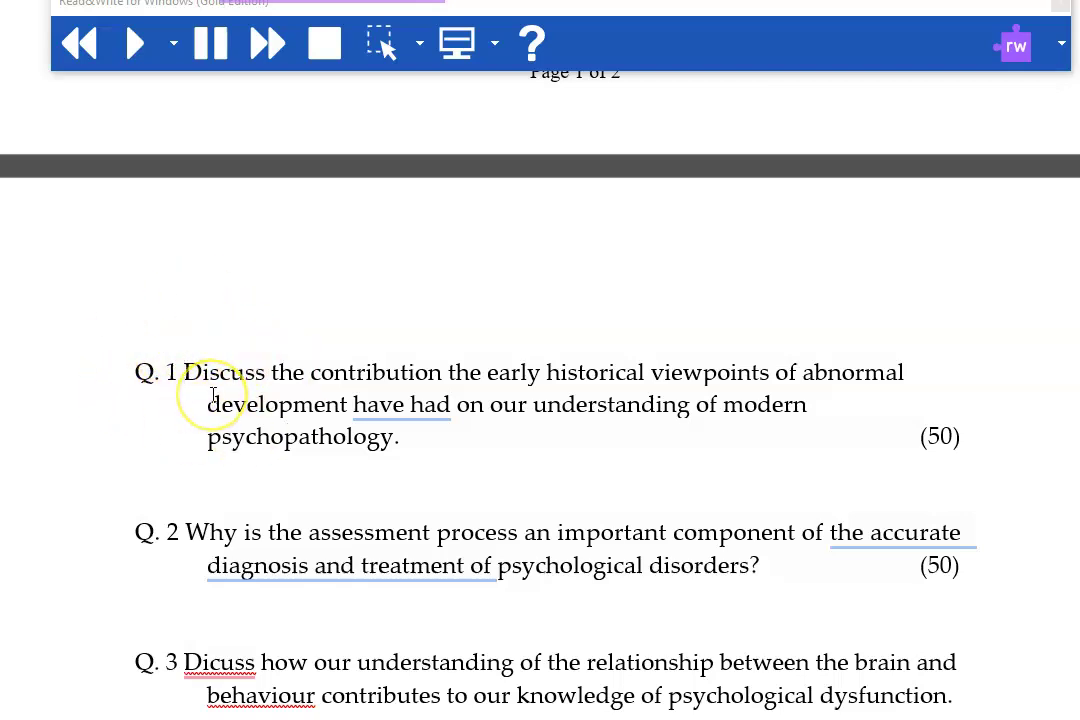
pyautogui.click(137, 55)
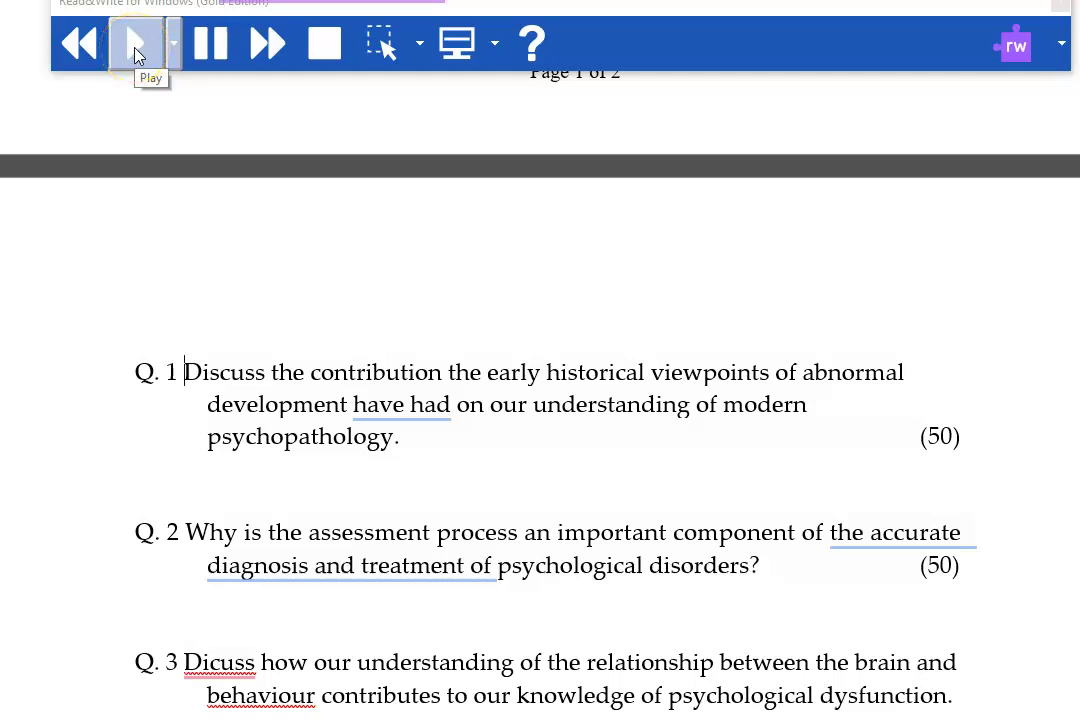
pyautogui.click(135, 50)
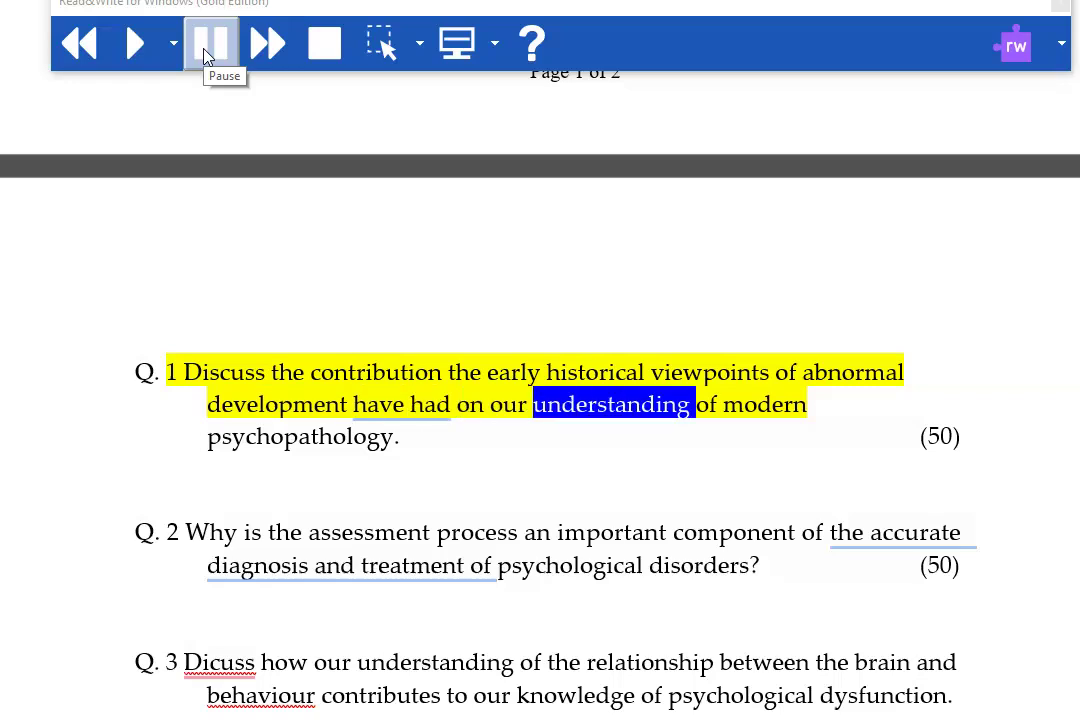
pyautogui.click(270, 42)
pyautogui.click(320, 44)
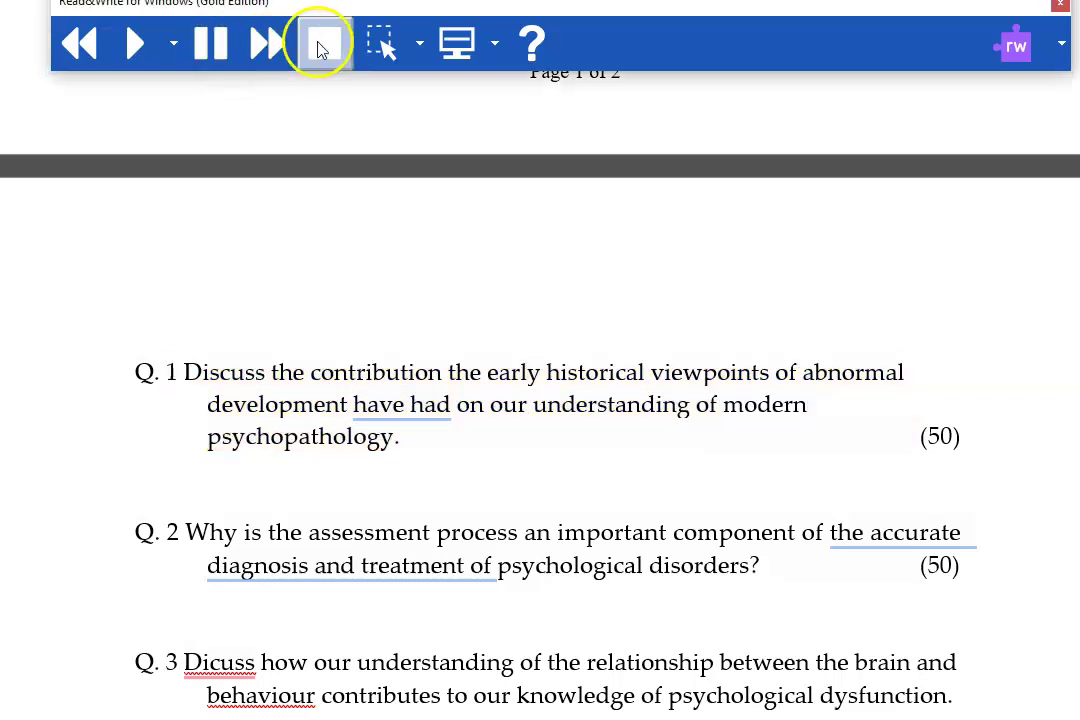
pyautogui.scroll(-3, 397, 316)
pyautogui.scroll(-2, 390, 350)
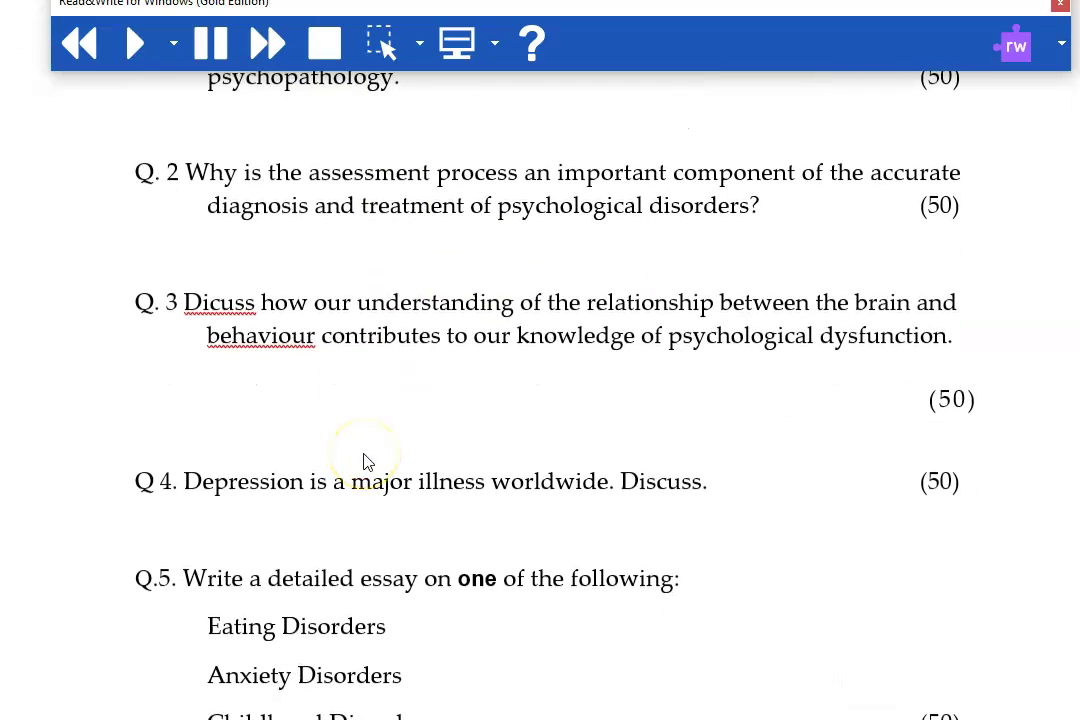
# Have Q 4 of the Word paper read aloud starting from "Depression", pause the reading, and stop the speech.
pyautogui.click(192, 481)
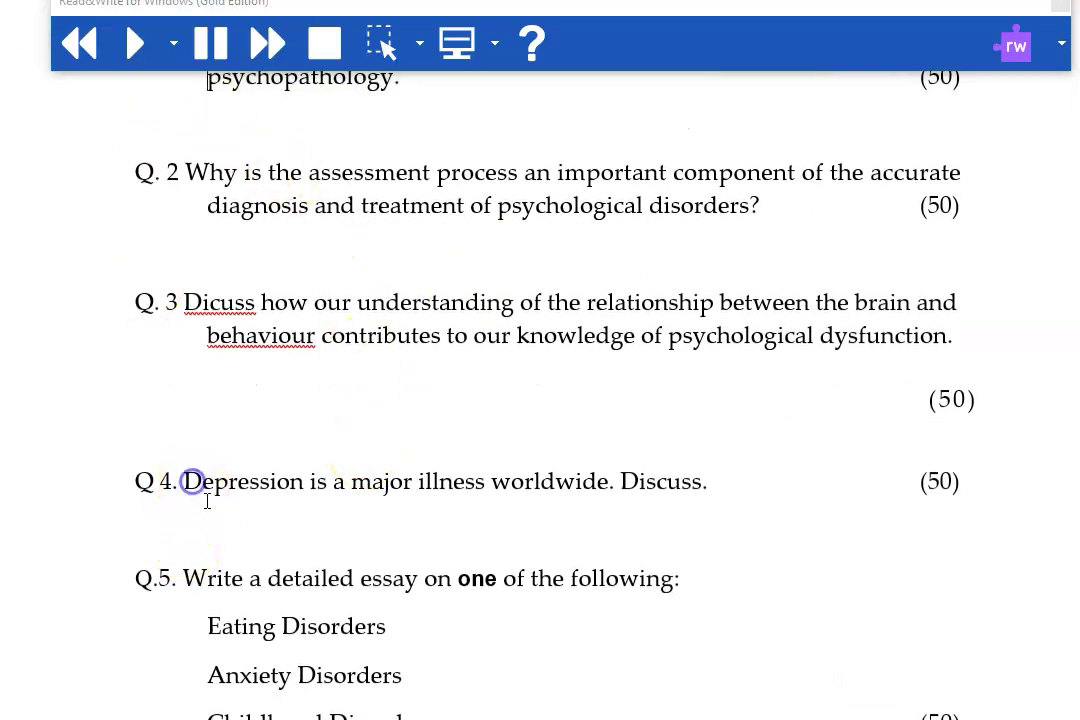
pyautogui.click(198, 478)
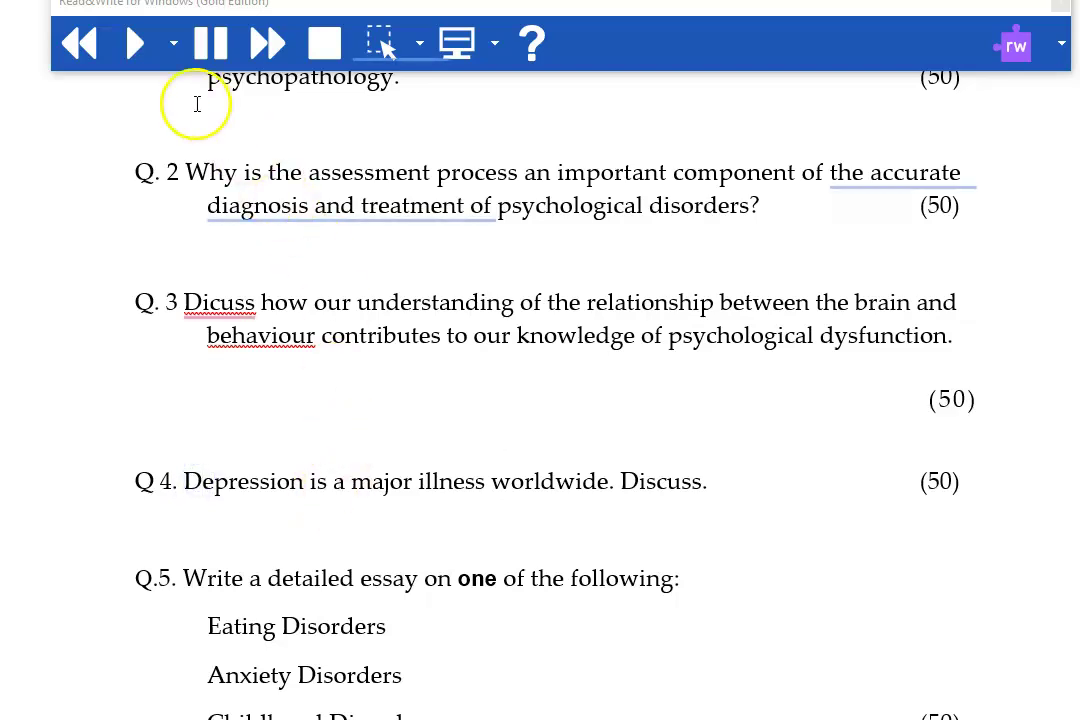
pyautogui.click(137, 48)
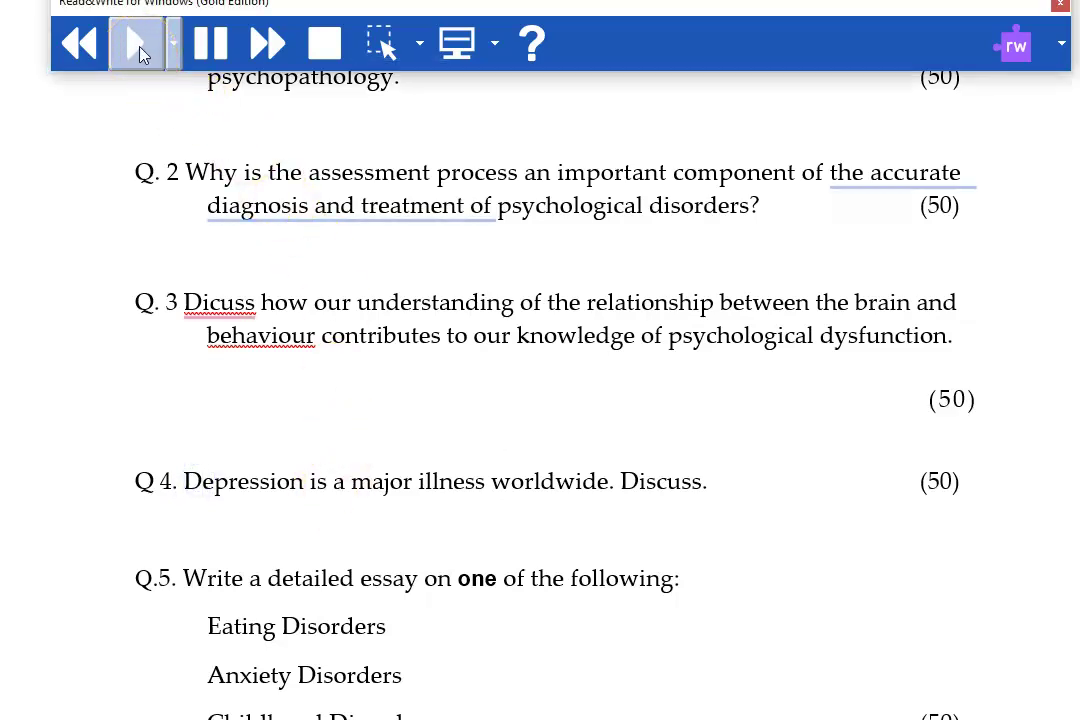
pyautogui.click(225, 35)
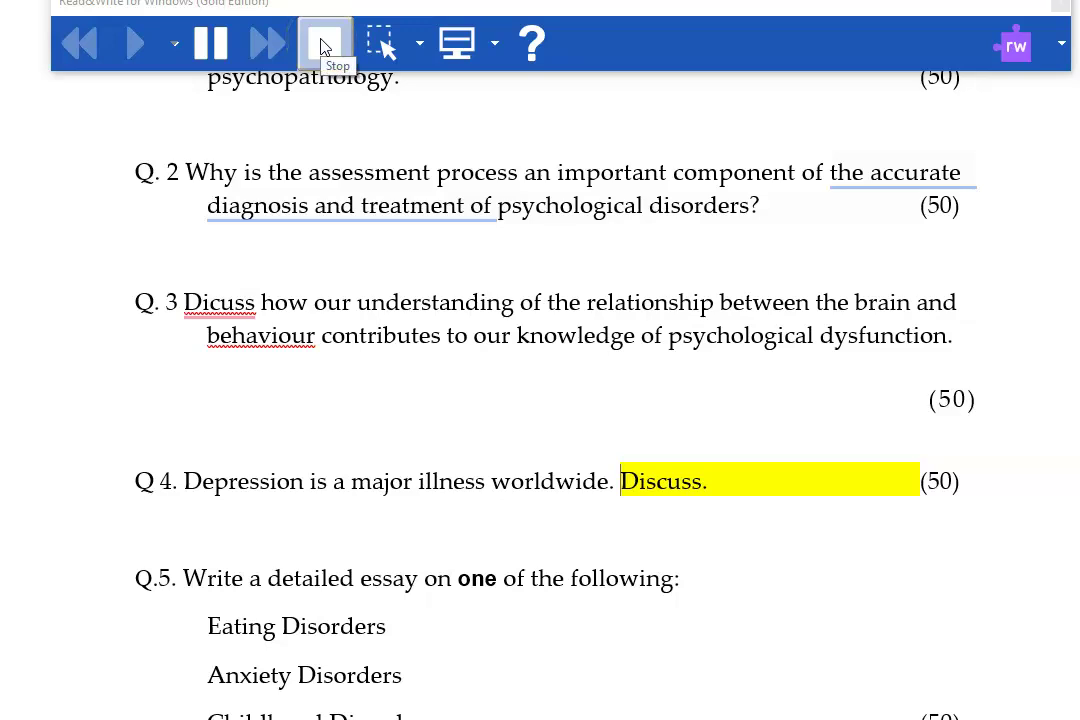
pyautogui.click(88, 45)
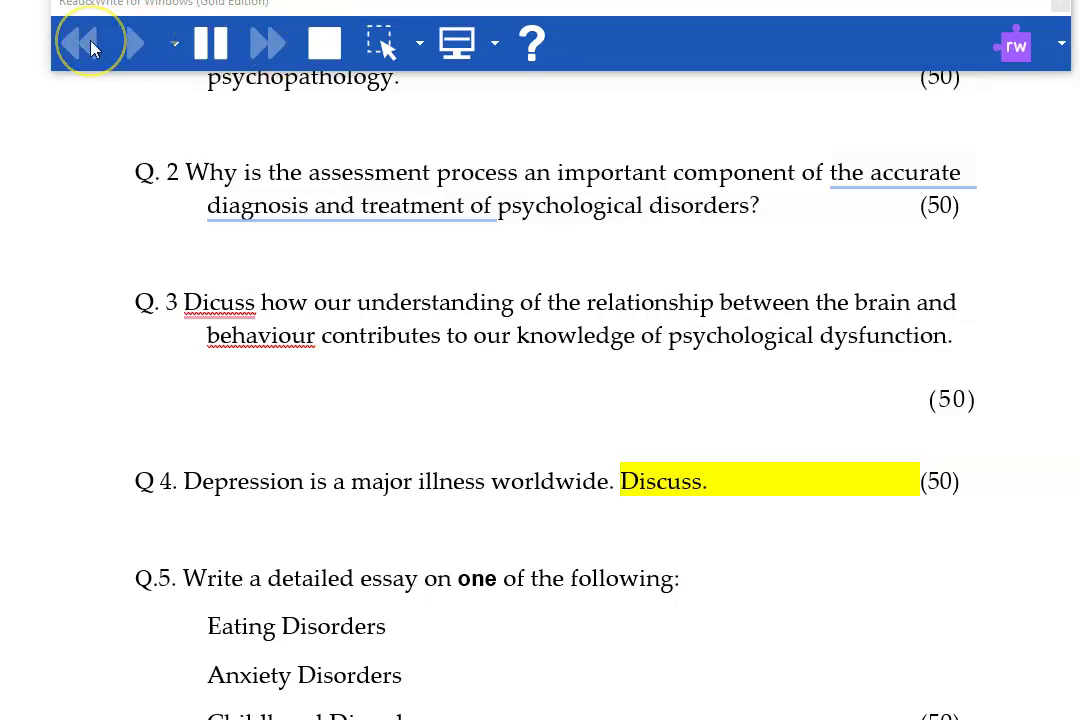
pyautogui.click(228, 84)
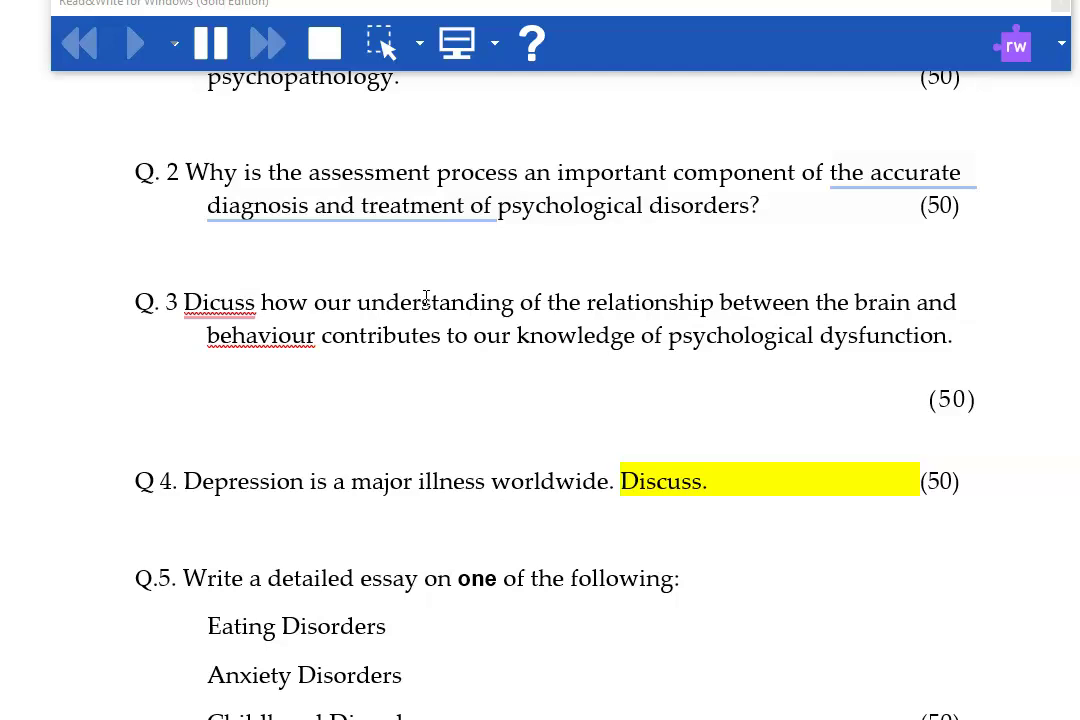
pyautogui.click(325, 45)
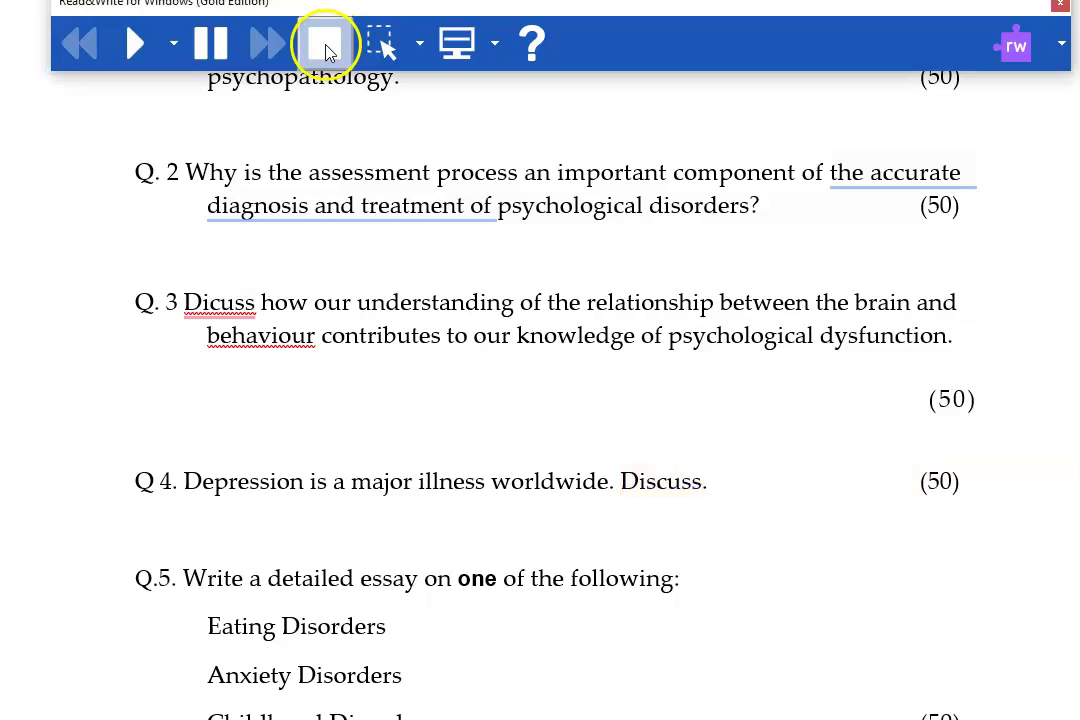
pyautogui.click(394, 246)
pyautogui.click(397, 260)
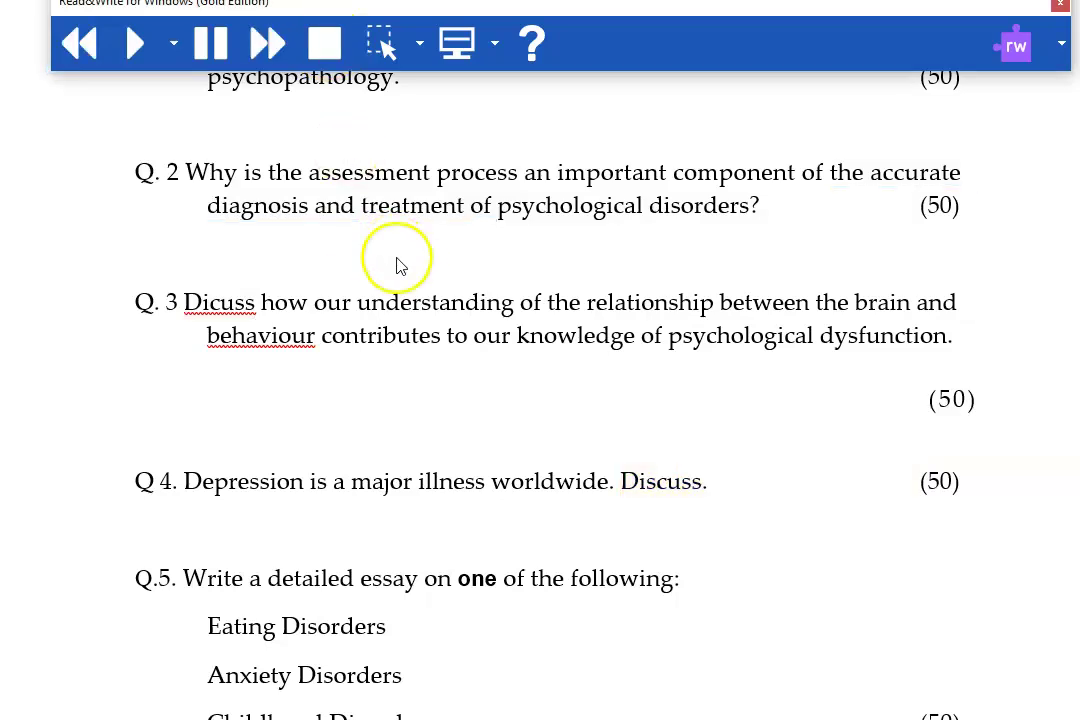